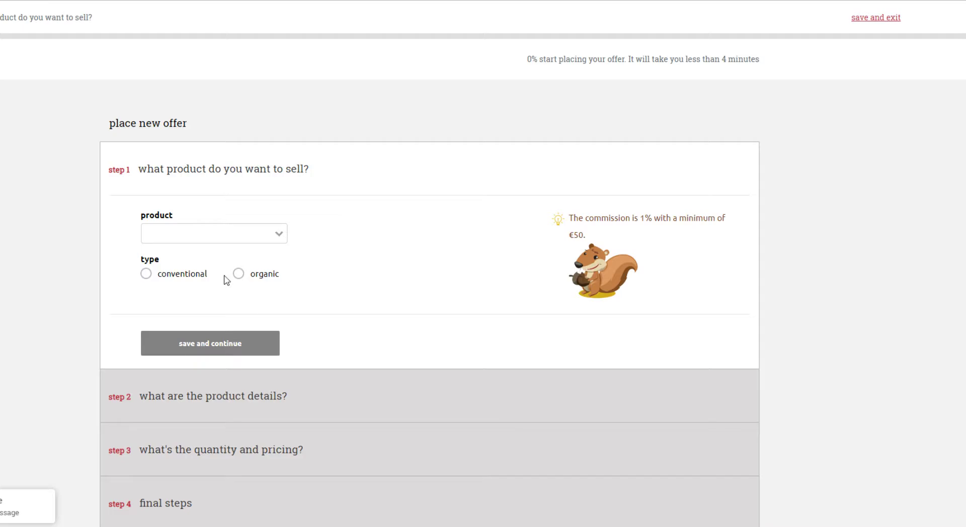
Set the offer's product to Almonds, origin USA and type conventional, and save this section to continue
{"action": "left_click", "coordinate": [186, 237]}
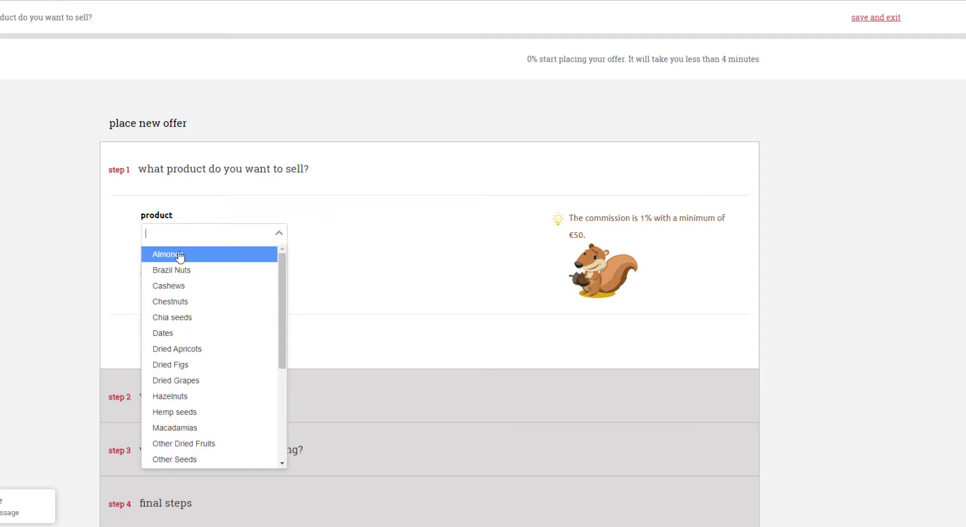
{"action": "left_click", "coordinate": [176, 256]}
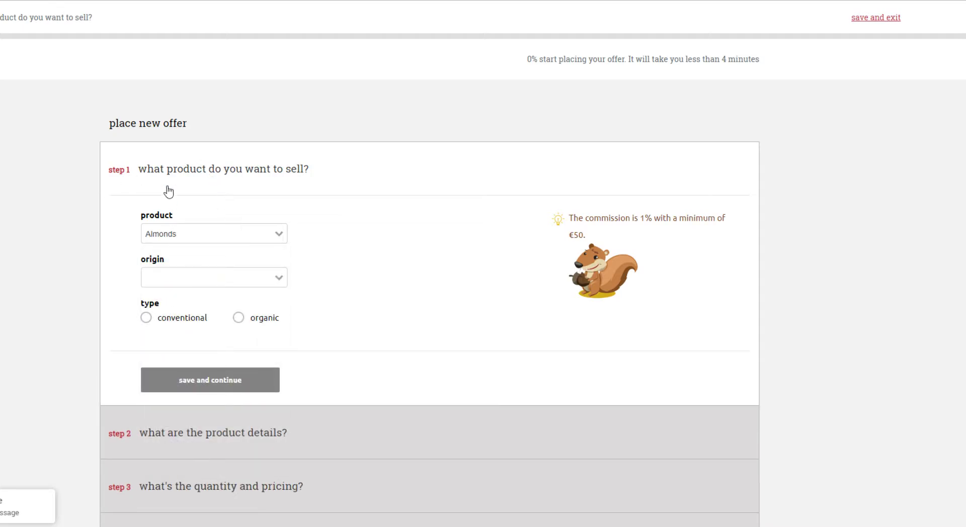
{"action": "left_click", "coordinate": [178, 281]}
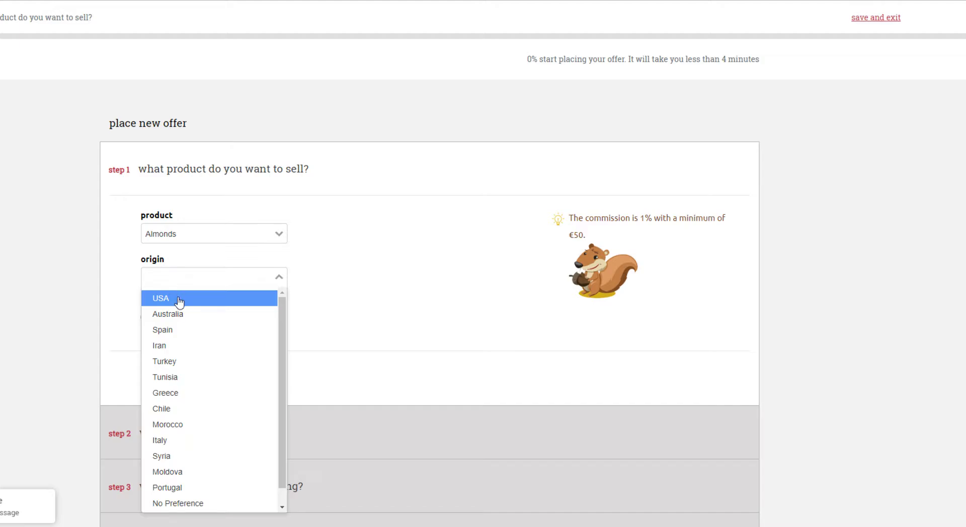
{"action": "left_click", "coordinate": [179, 302]}
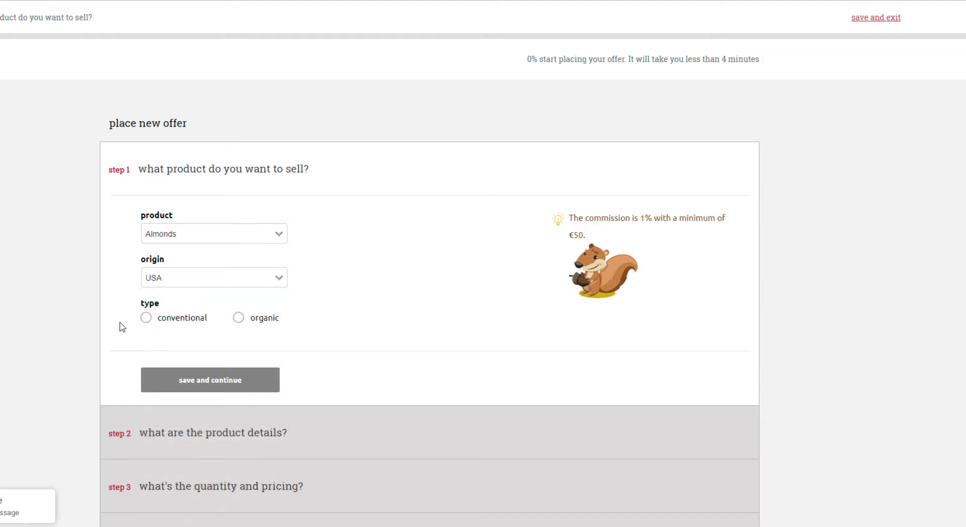
{"action": "left_click", "coordinate": [167, 321]}
{"action": "left_click", "coordinate": [206, 389]}
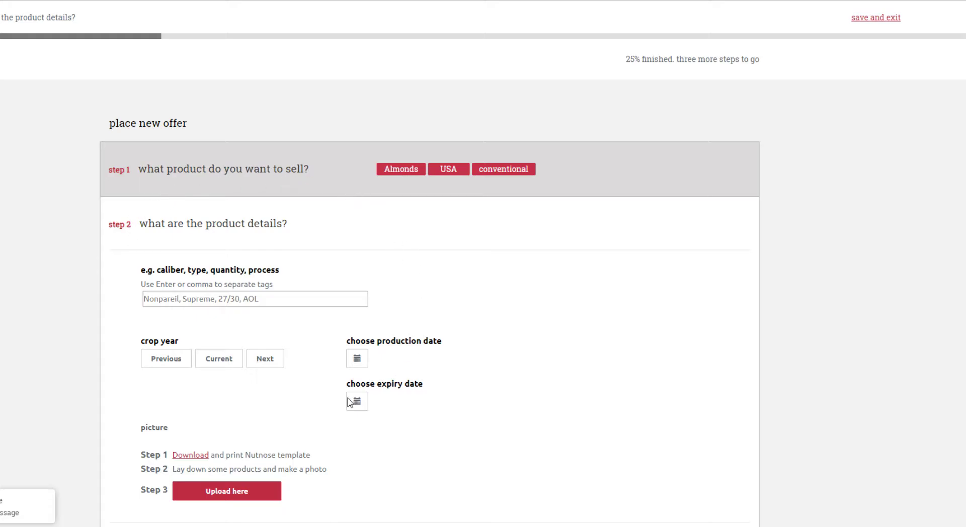
Add the variety tag Carmel and the grade tag Supreme to the product details
{"action": "left_click", "coordinate": [147, 299]}
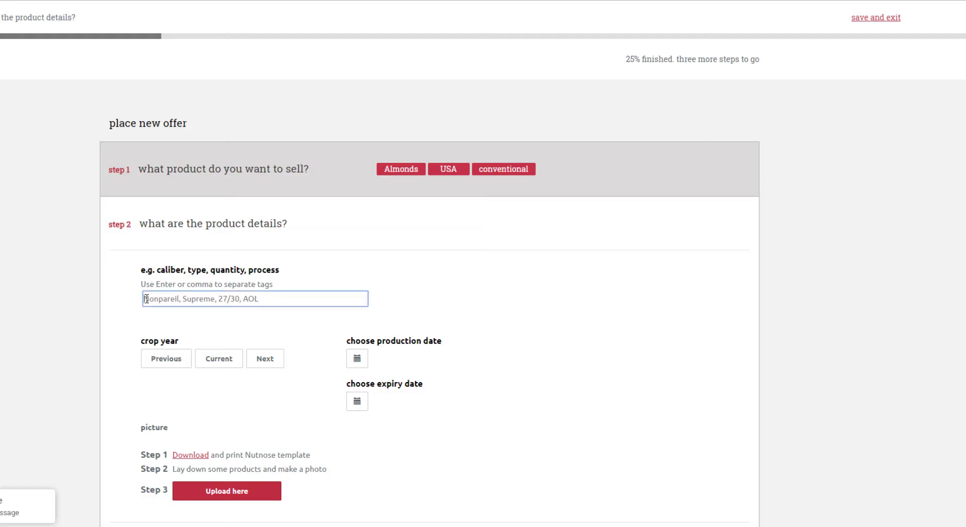
{"action": "type", "text": "carmel"}
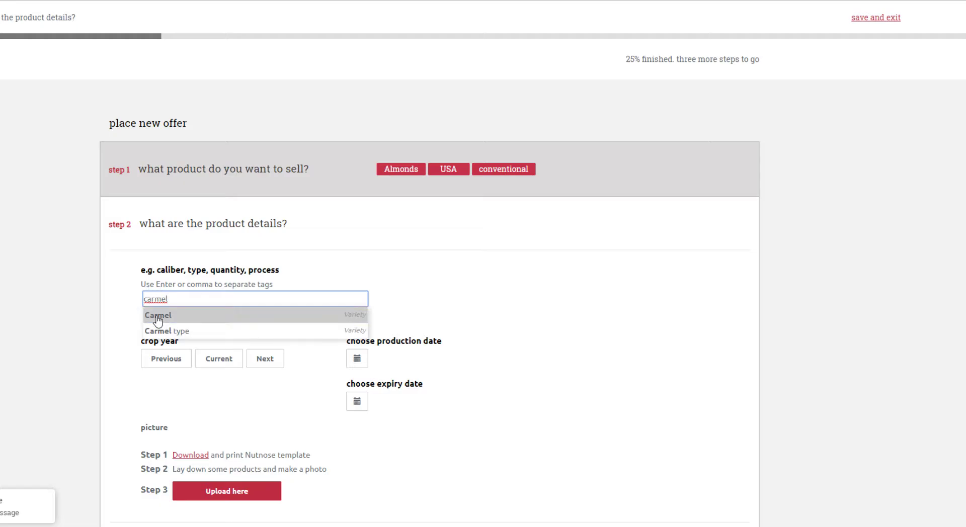
{"action": "left_click", "coordinate": [158, 320]}
{"action": "type", "text": "suprewm"}
{"action": "key", "text": "BackSpace"}
{"action": "key", "text": "BackSpace"}
{"action": "type", "text": "me"}
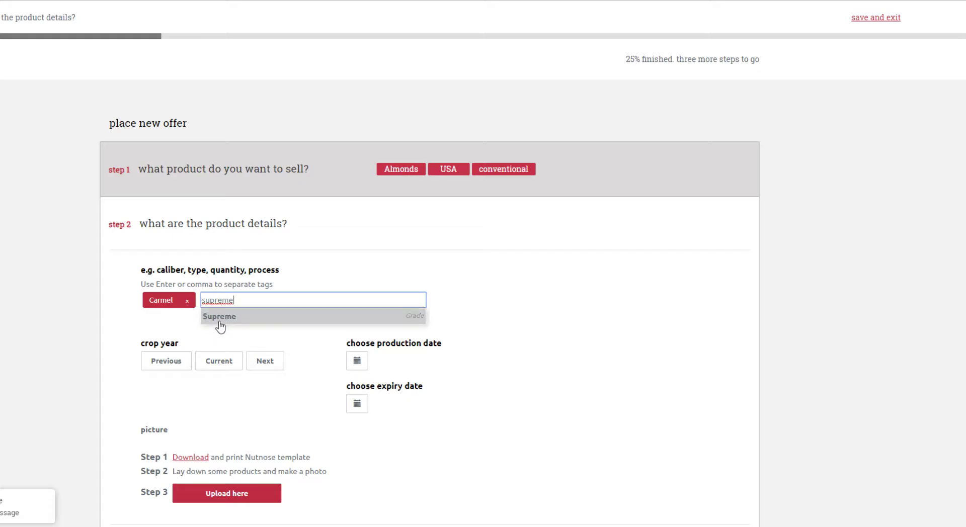
{"action": "left_click", "coordinate": [219, 316]}
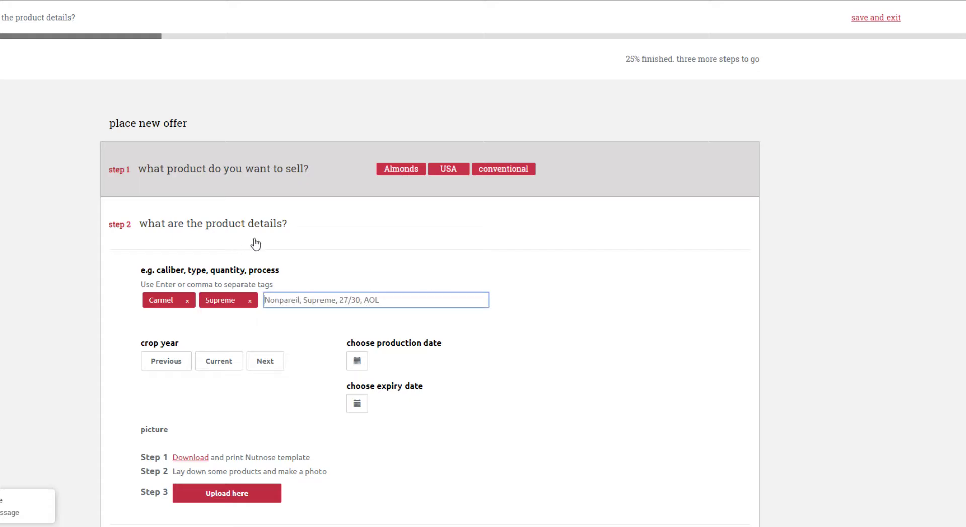
Add the caliber tag 27/30 and a new custom tag blueish to the product details
{"action": "type", "text": "27/30"}
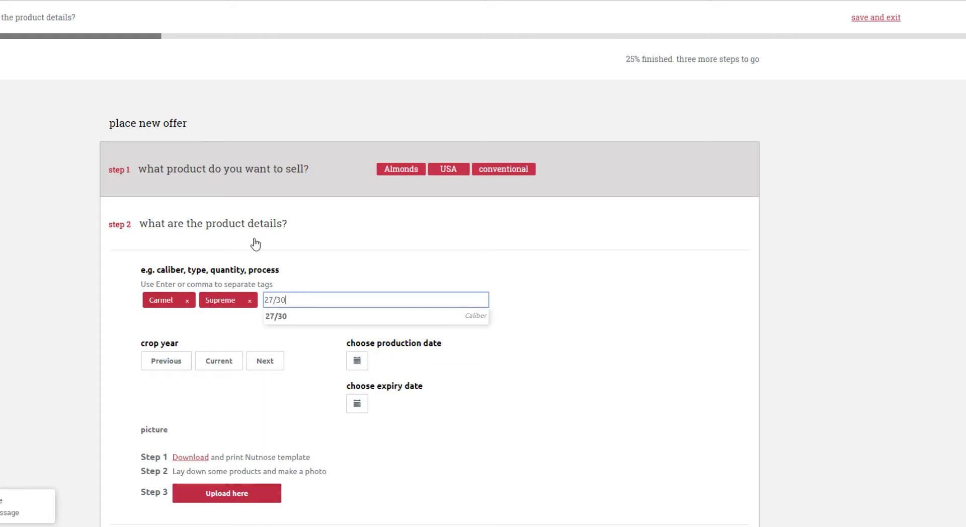
{"action": "left_click", "coordinate": [280, 318]}
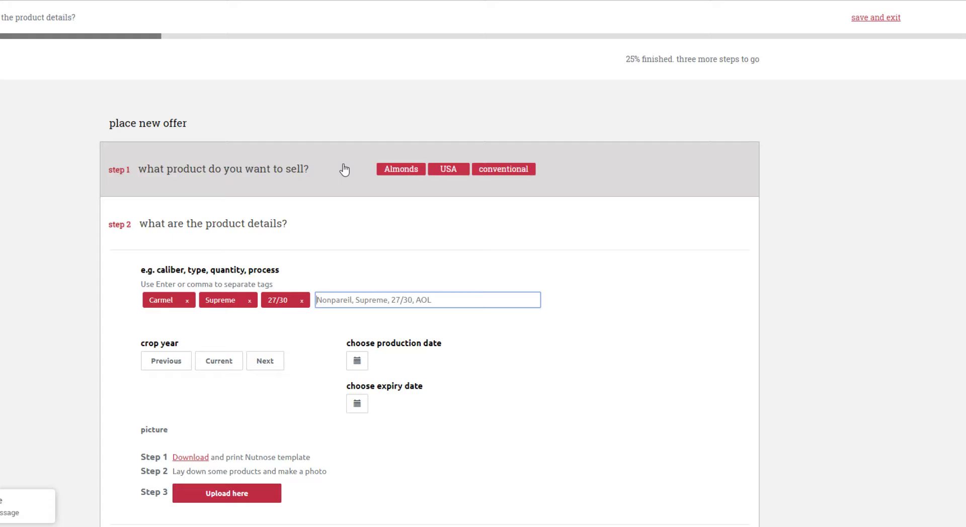
{"action": "type", "text": "bl"}
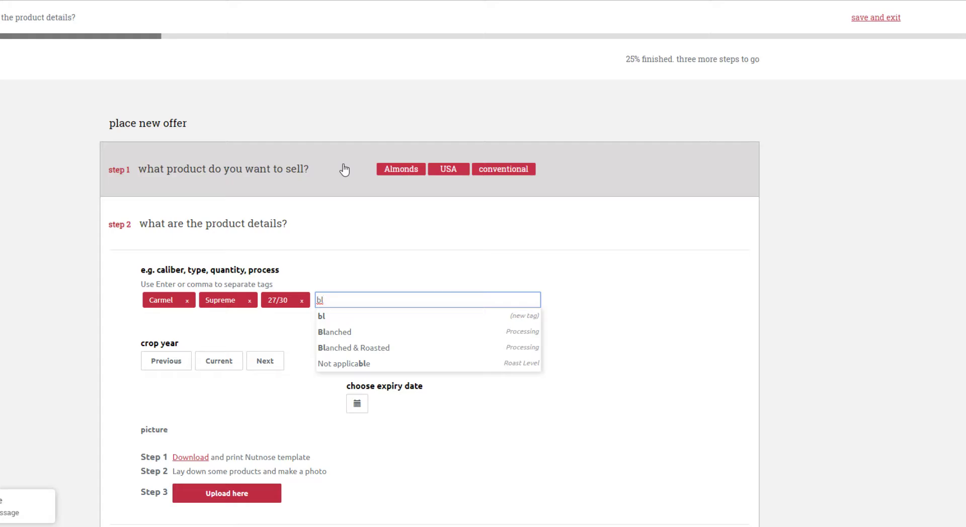
{"action": "type", "text": "ueish"}
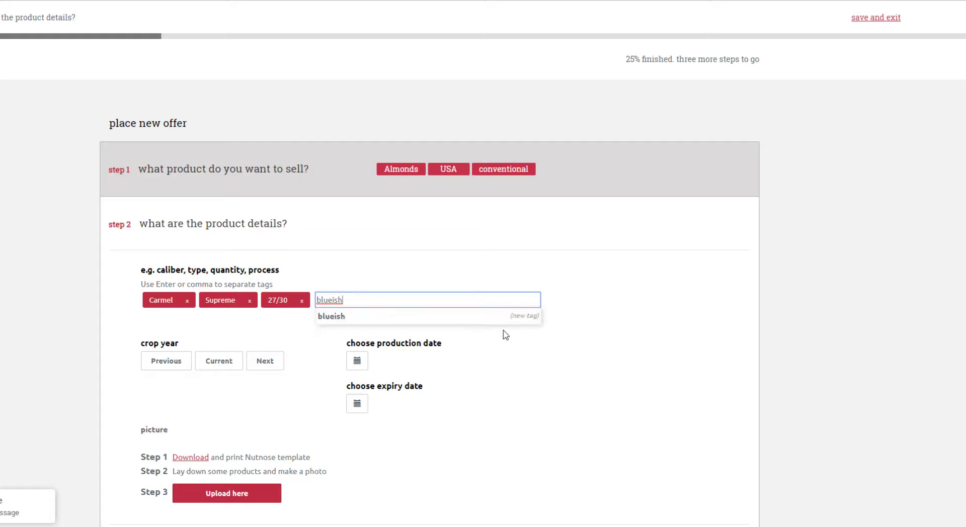
{"action": "left_click", "coordinate": [466, 319]}
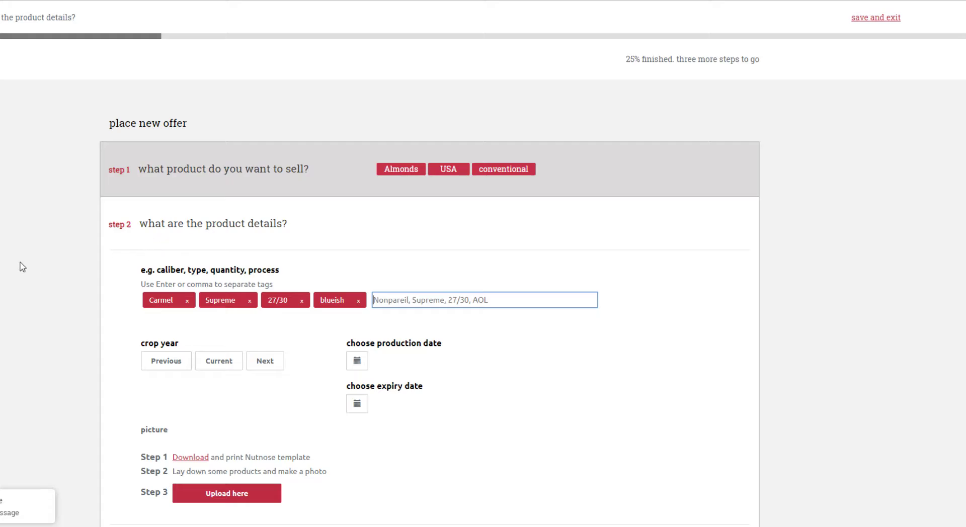
Choose the Current crop year and save the product details to continue to quantity and pricing
{"action": "scroll", "coordinate": [23, 264], "scroll_direction": "down", "scroll_amount": 1}
{"action": "scroll", "coordinate": [23, 264], "scroll_direction": "down", "scroll_amount": 1}
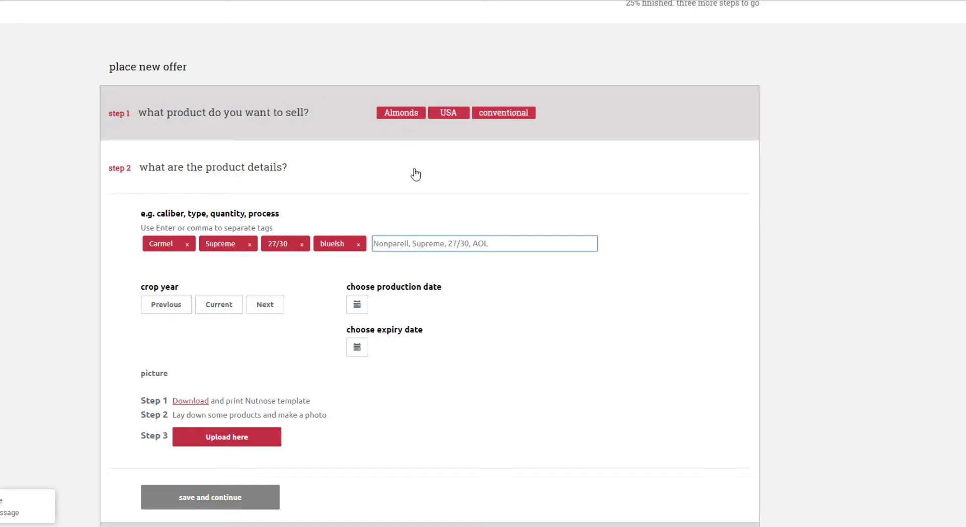
{"action": "left_click", "coordinate": [210, 309]}
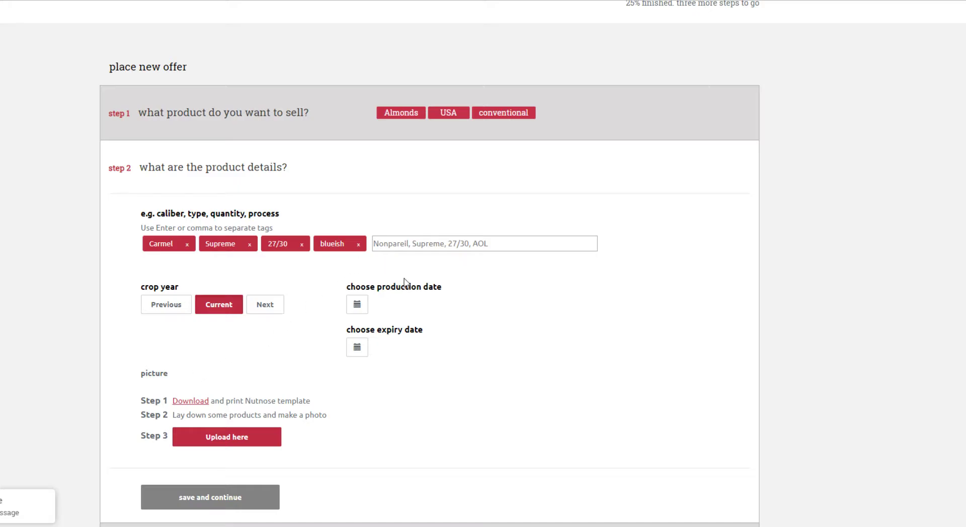
{"action": "scroll", "coordinate": [346, 443], "scroll_direction": "down", "scroll_amount": 2}
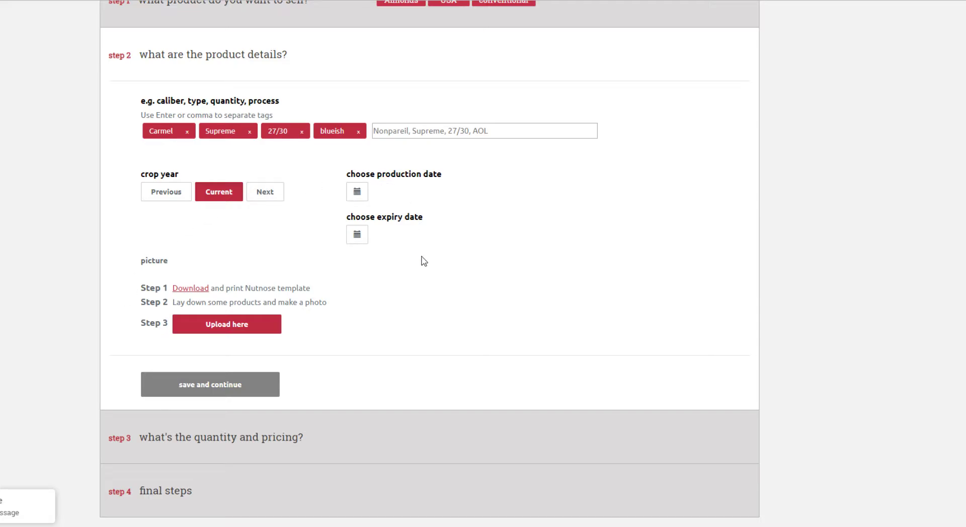
{"action": "left_click", "coordinate": [215, 394]}
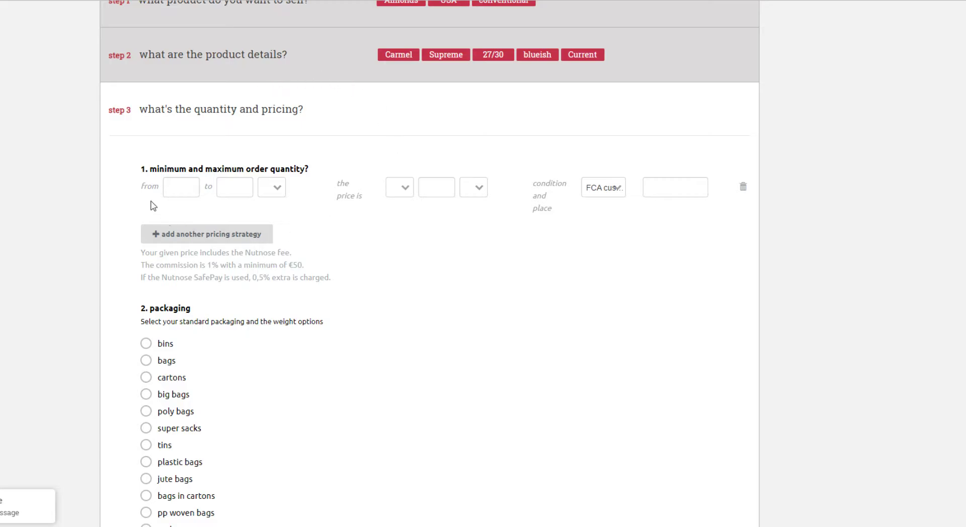
Set the order quantity range from 0 to 44000 lb
{"action": "left_click", "coordinate": [178, 189]}
{"action": "type", "text": "0"}
{"action": "key", "text": "Tab"}
{"action": "left_click", "coordinate": [276, 189]}
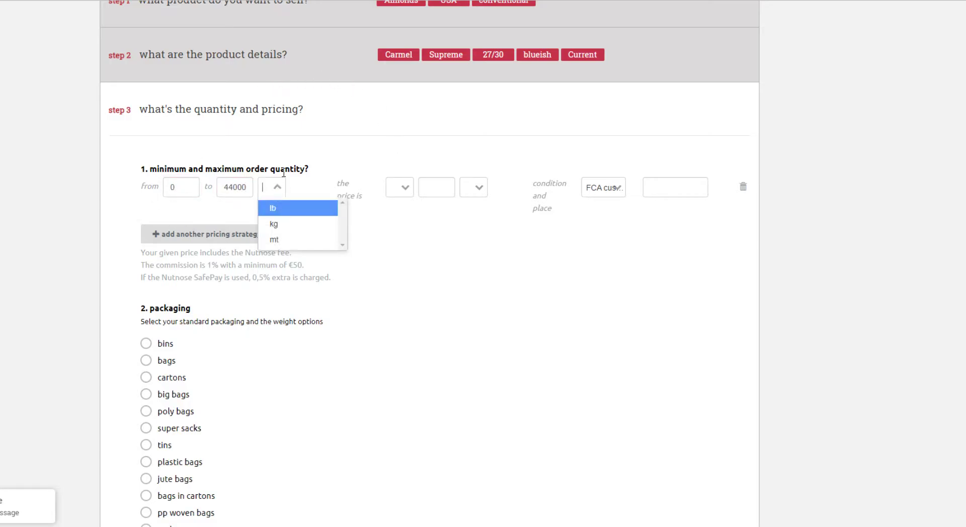
{"action": "left_click", "coordinate": [283, 207]}
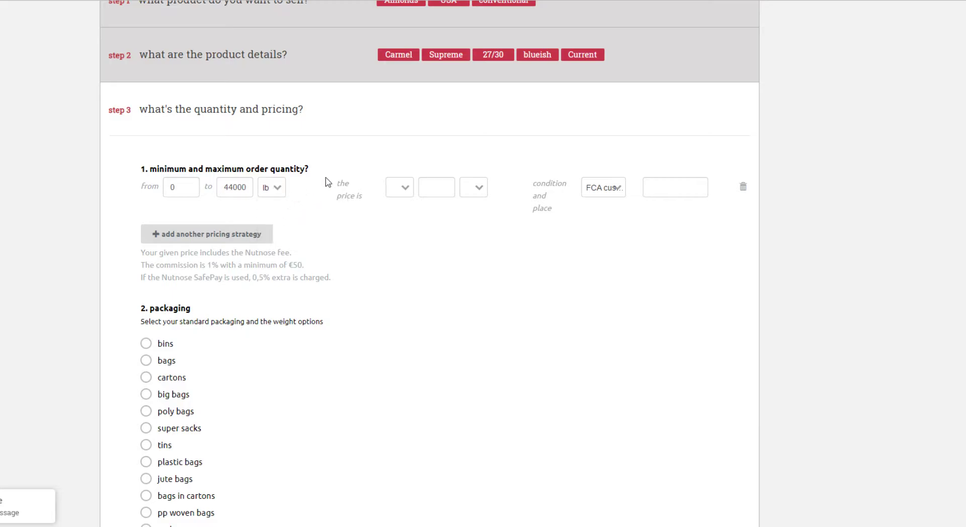
Set the price to $3 per lb
{"action": "left_click", "coordinate": [403, 189]}
{"action": "left_click", "coordinate": [395, 221]}
{"action": "left_click", "coordinate": [427, 186]}
{"action": "left_click", "coordinate": [476, 188]}
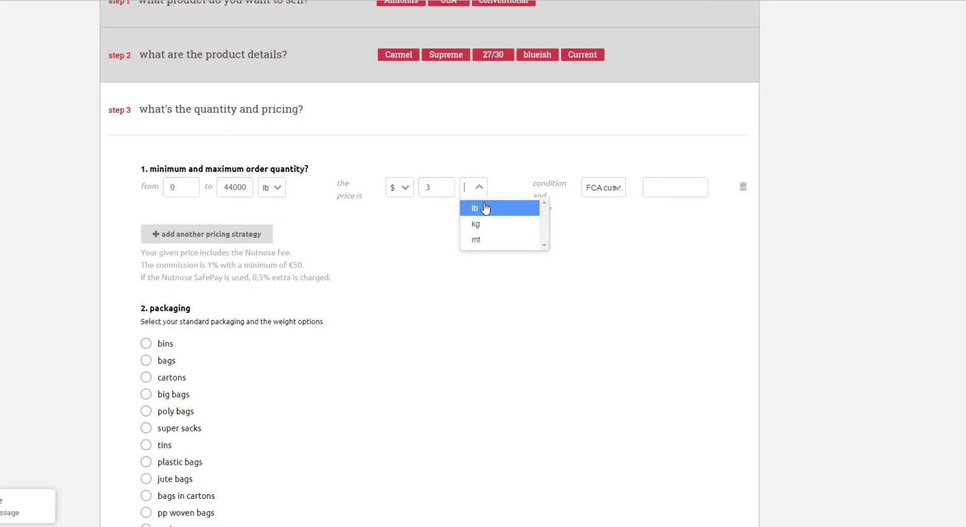
{"action": "left_click", "coordinate": [486, 208]}
Set the delivery condition to FAS with Oakland, CA, USA as the place
{"action": "left_click", "coordinate": [614, 190]}
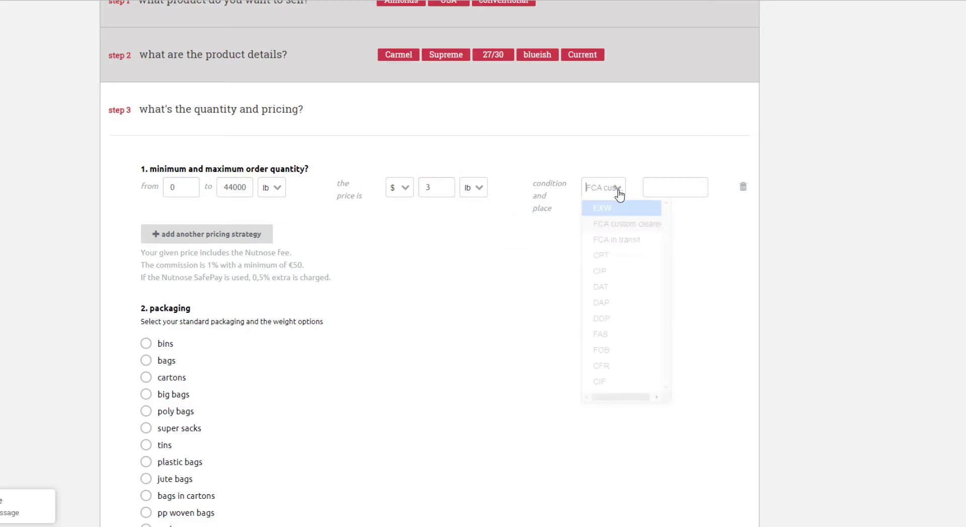
{"action": "left_click", "coordinate": [617, 337]}
{"action": "left_click", "coordinate": [662, 188]}
{"action": "type", "text": "oakland"}
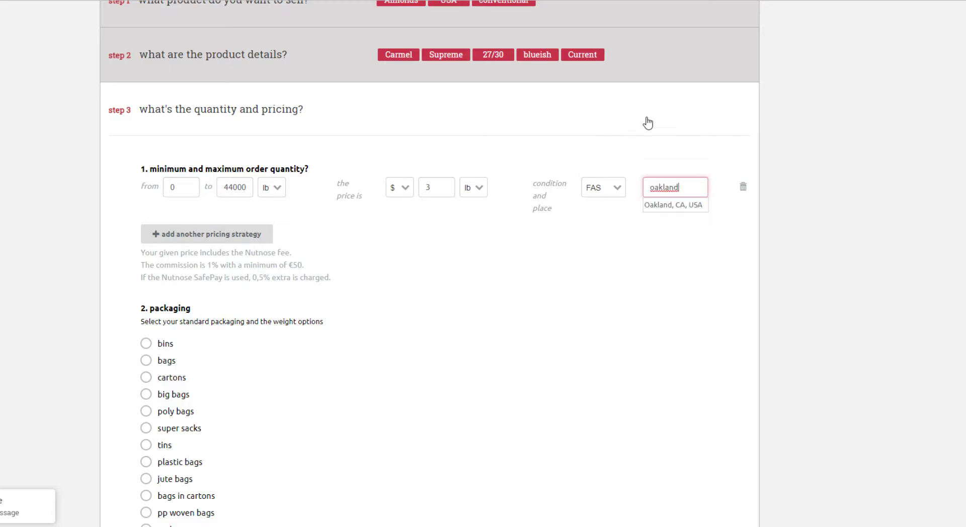
{"action": "left_click", "coordinate": [660, 210]}
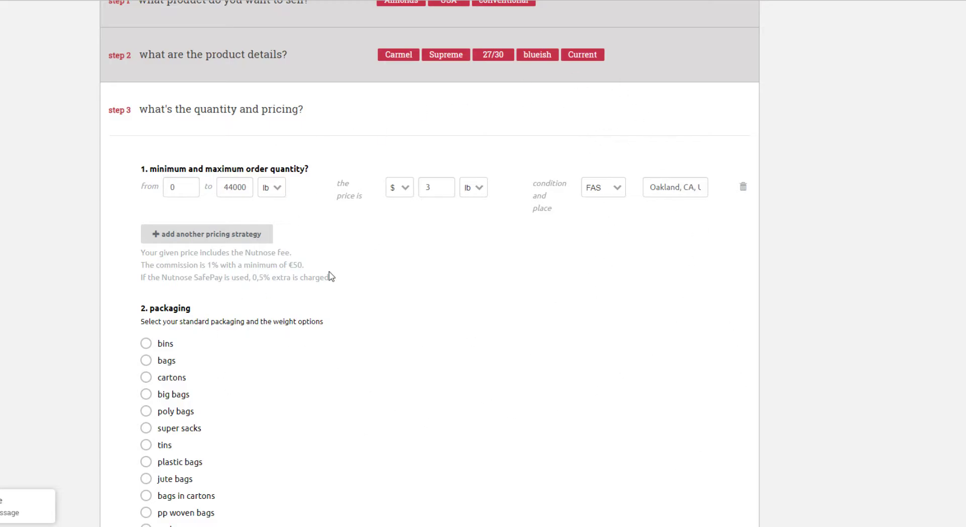
Select cartons as the packaging with a weight option of 50 lb
{"action": "scroll", "coordinate": [345, 263], "scroll_direction": "down", "scroll_amount": 2}
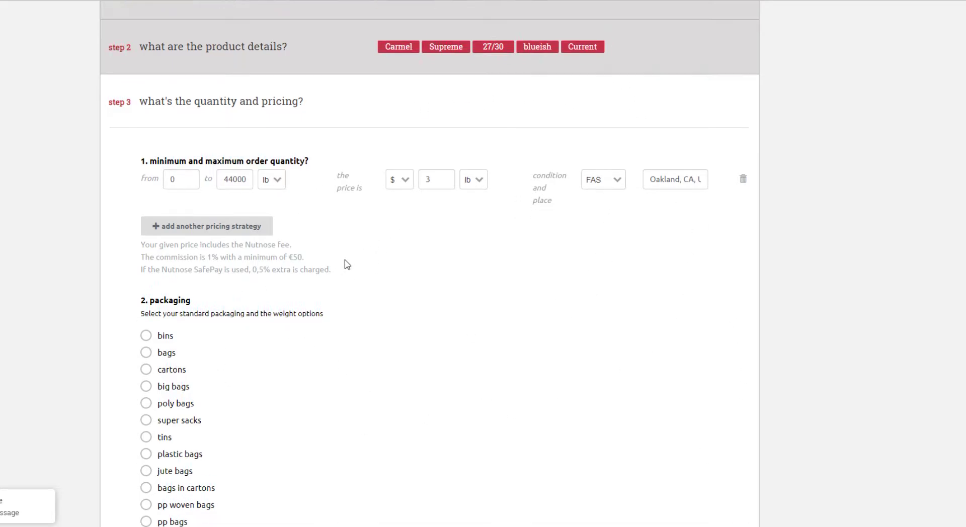
{"action": "scroll", "coordinate": [280, 119], "scroll_direction": "down", "scroll_amount": 1}
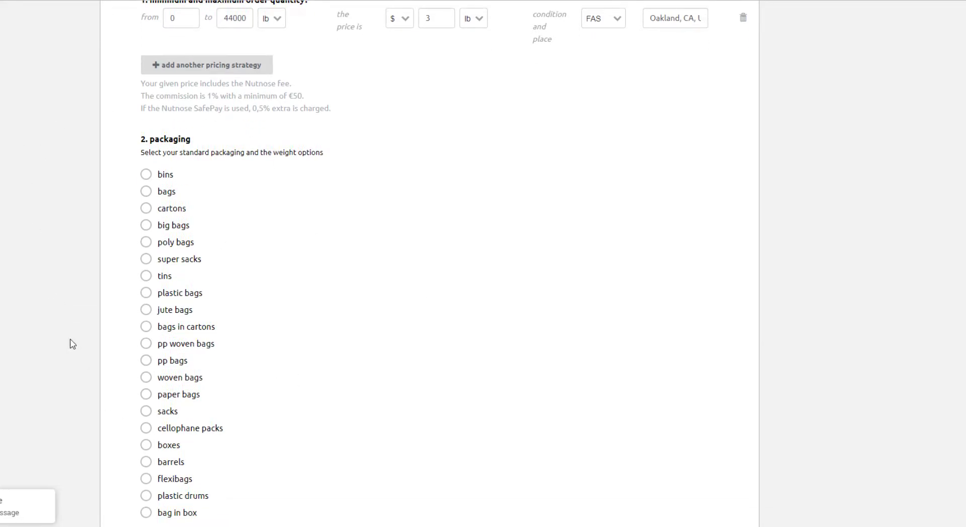
{"action": "left_click", "coordinate": [146, 209]}
{"action": "left_click", "coordinate": [294, 208]}
{"action": "type", "text": "50"}
{"action": "left_click", "coordinate": [280, 227]}
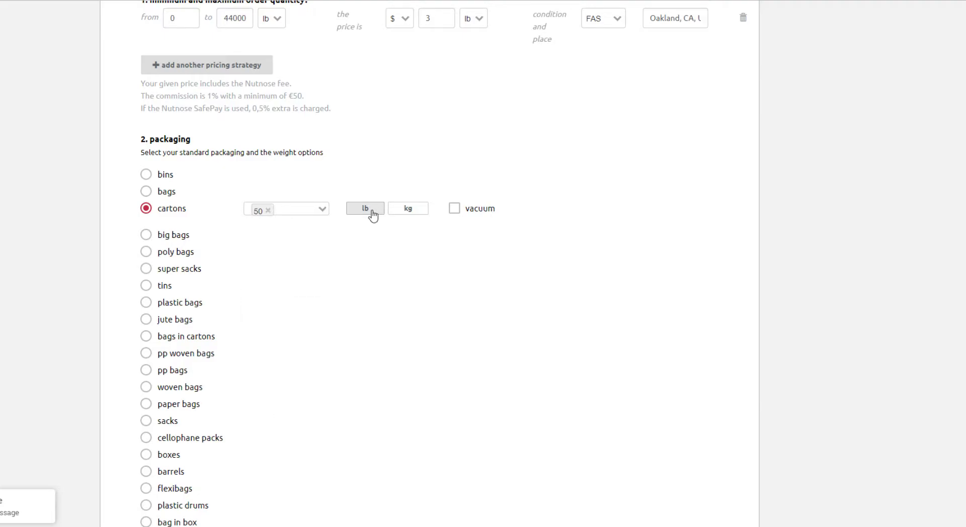
{"action": "left_click", "coordinate": [370, 211]}
Set the delivery/shipment to prompt and save the quantity and pricing section to continue
{"action": "scroll", "coordinate": [371, 213], "scroll_direction": "down", "scroll_amount": 4}
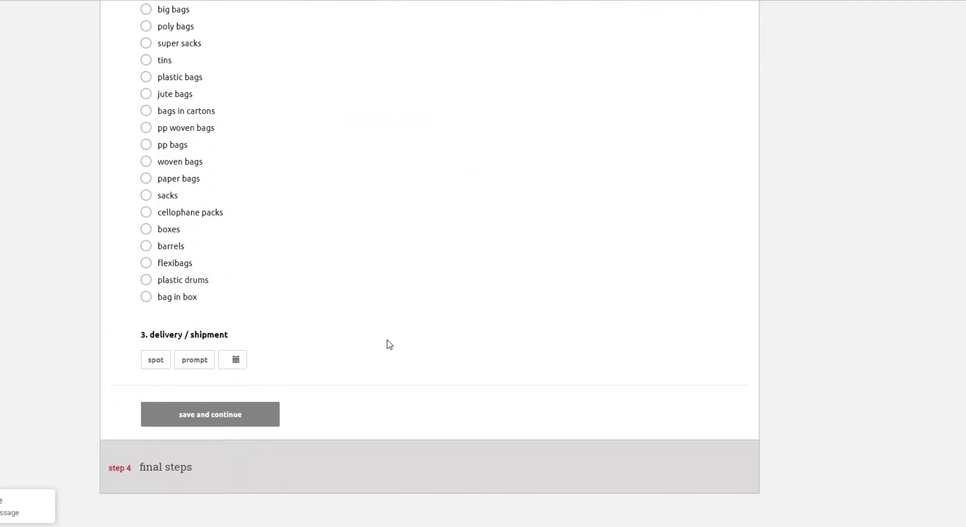
{"action": "left_click", "coordinate": [202, 359]}
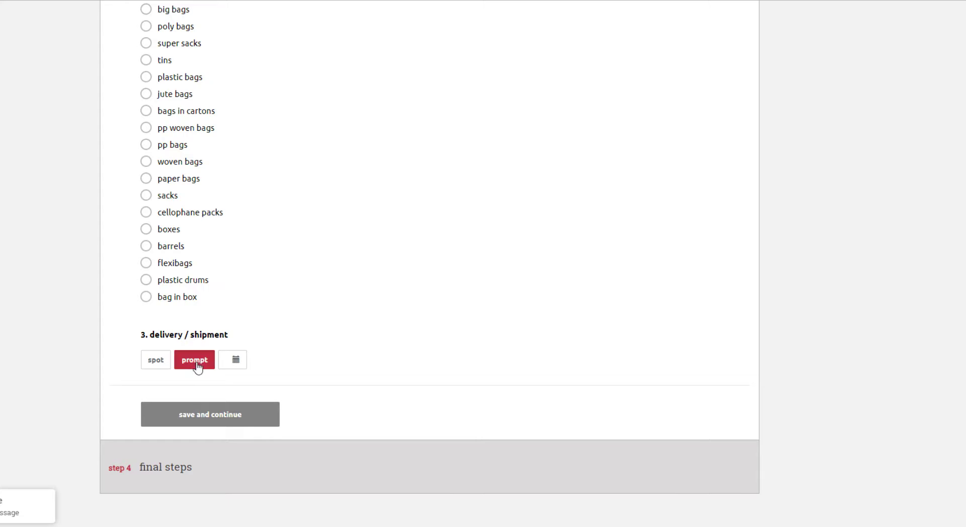
{"action": "left_click", "coordinate": [194, 424]}
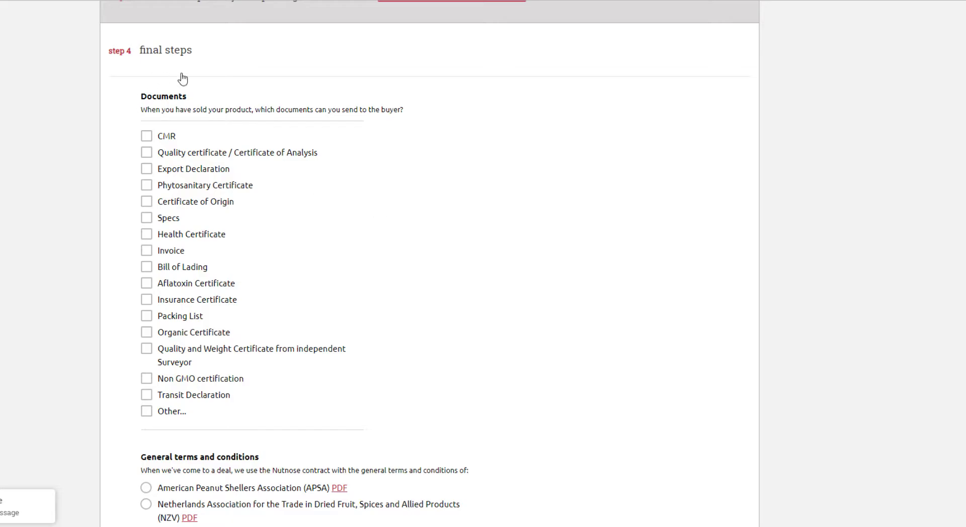
Select The Nut Association (TNA) general terms and conditions for the contract and review the payment options
{"action": "scroll", "coordinate": [273, 261], "scroll_direction": "down", "scroll_amount": 3}
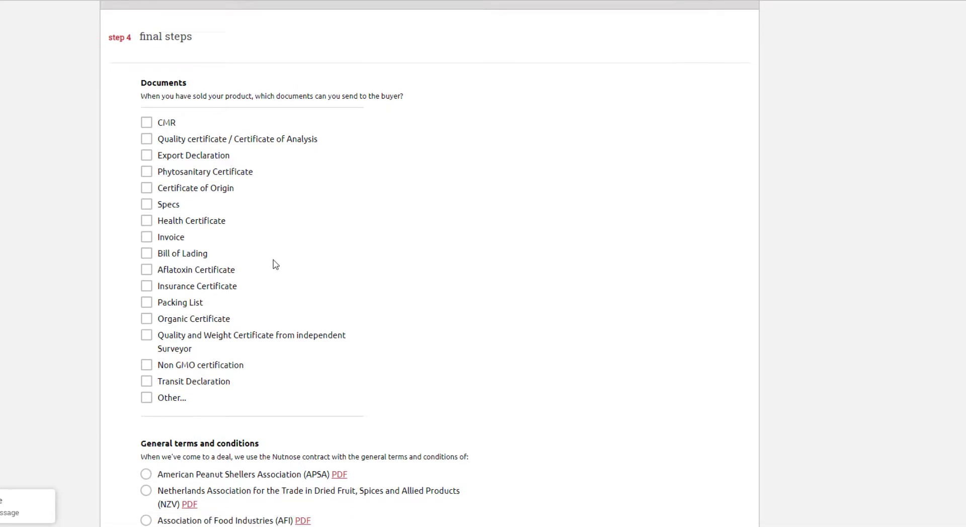
{"action": "scroll", "coordinate": [313, 260], "scroll_direction": "down", "scroll_amount": 1}
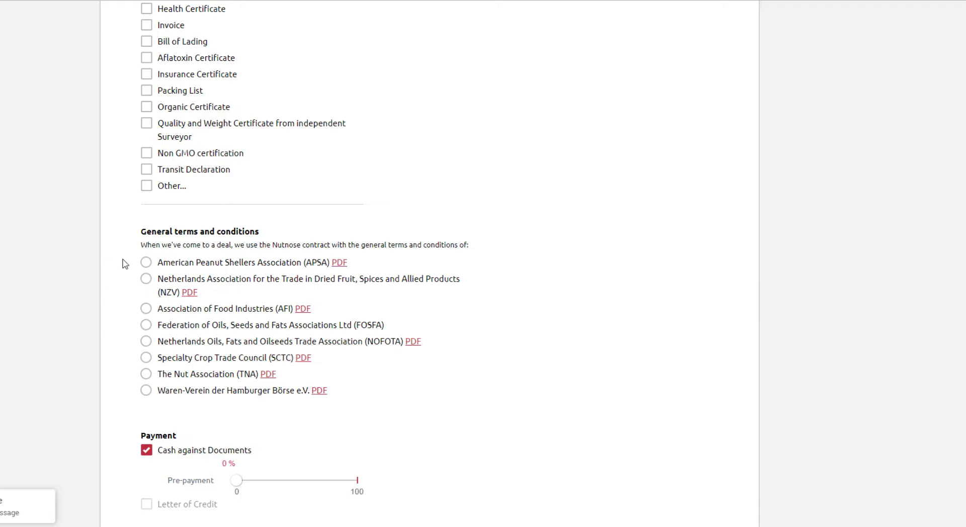
{"action": "left_click", "coordinate": [145, 375]}
{"action": "scroll", "coordinate": [114, 201], "scroll_direction": "down", "scroll_amount": 5}
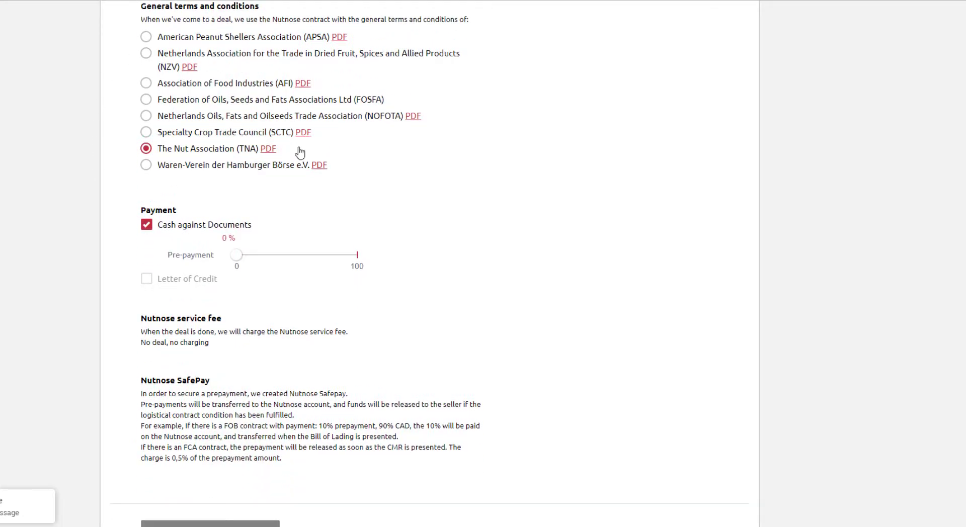
{"action": "scroll", "coordinate": [136, 159], "scroll_direction": "down", "scroll_amount": 2}
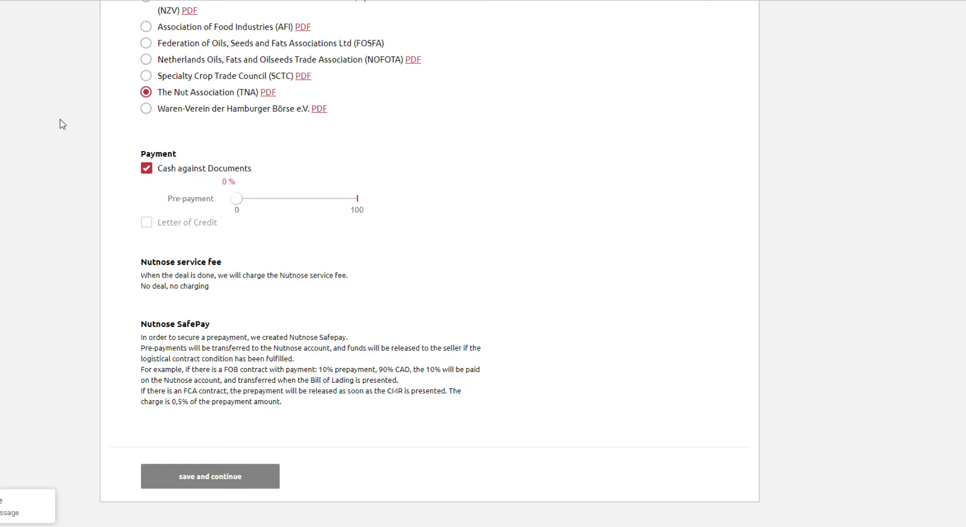
{"action": "scroll", "coordinate": [41, 252], "scroll_direction": "up", "scroll_amount": 6}
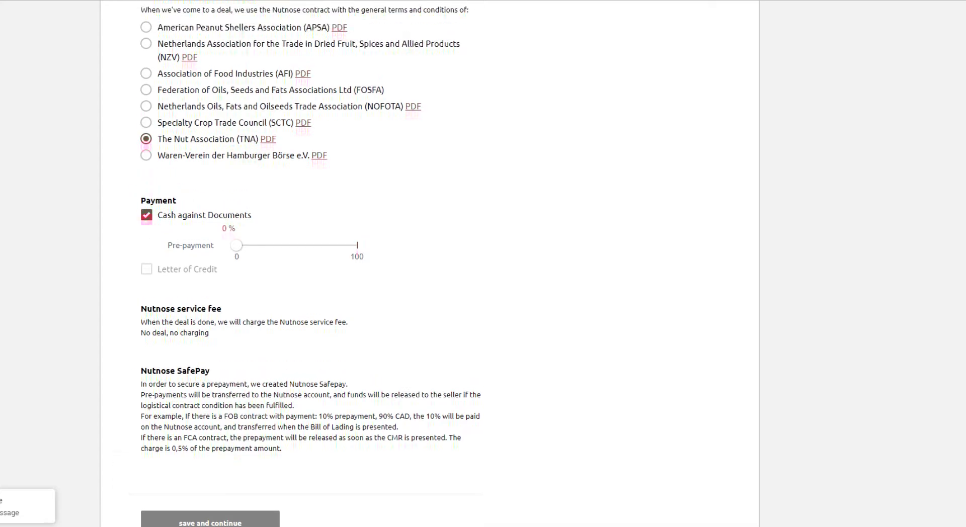
Try Letter of Credit as the payment option, then switch back to Cash against Documents with 0 % pre-payment
{"action": "scroll", "coordinate": [408, 300], "scroll_direction": "up", "scroll_amount": 7}
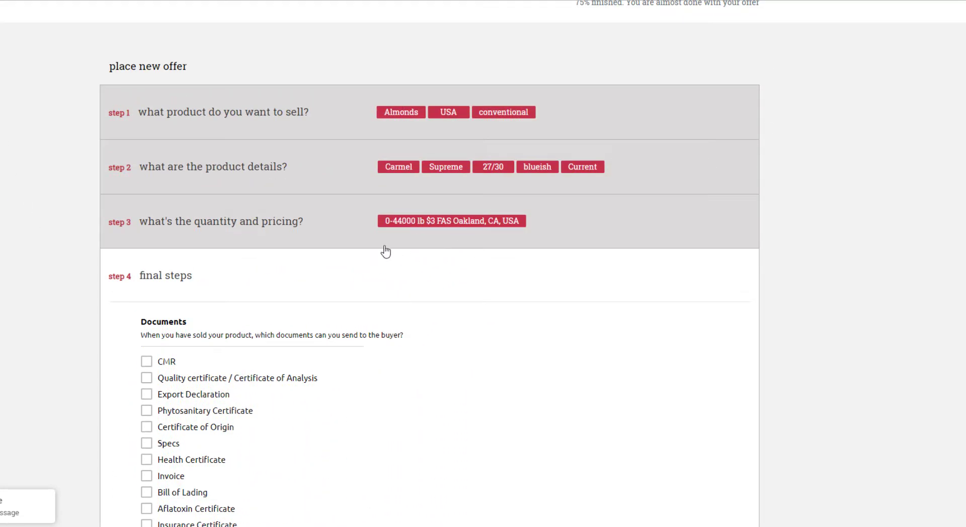
{"action": "scroll", "coordinate": [386, 251], "scroll_direction": "down", "scroll_amount": 11}
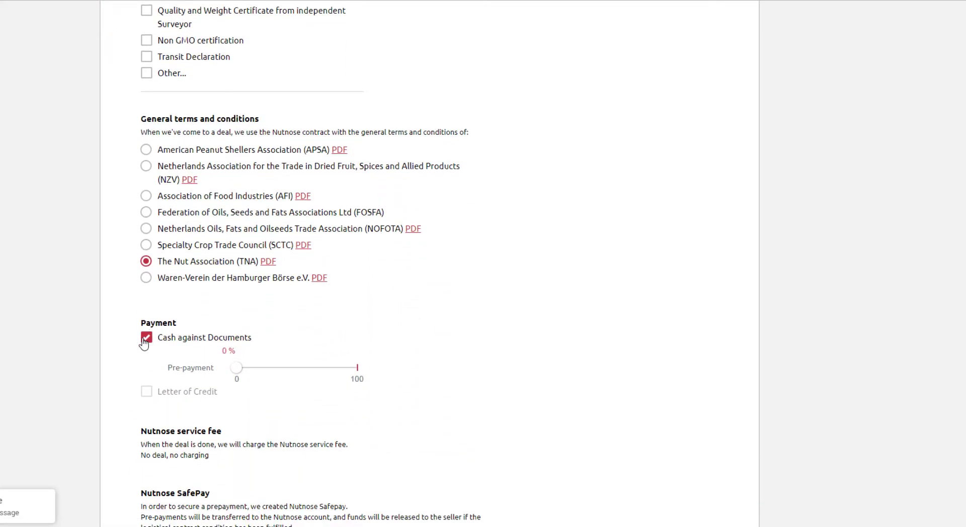
{"action": "mouse_move", "coordinate": [237, 373]}
{"action": "left_mouse_down"}
{"action": "mouse_move", "coordinate": [330, 378]}
{"action": "mouse_move", "coordinate": [233, 376]}
{"action": "left_mouse_up"}
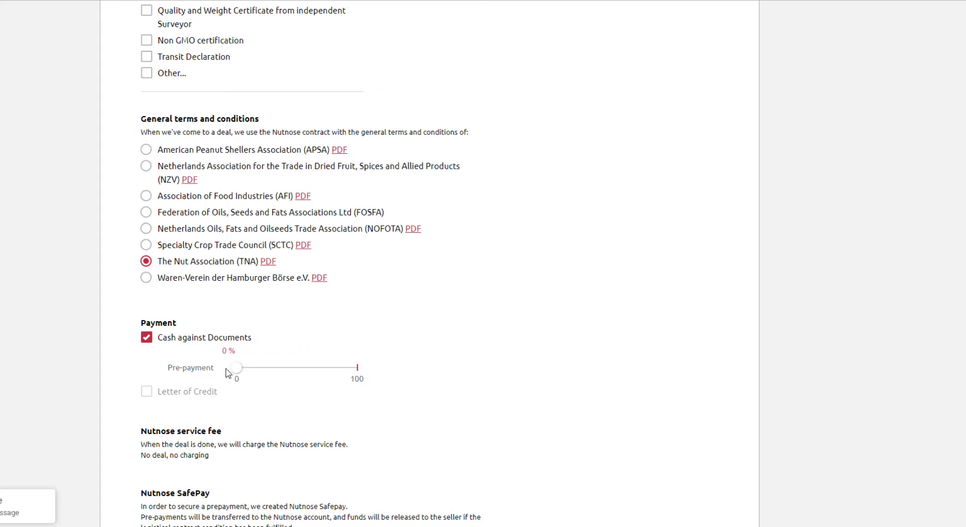
{"action": "left_click", "coordinate": [147, 338]}
{"action": "left_click", "coordinate": [147, 354]}
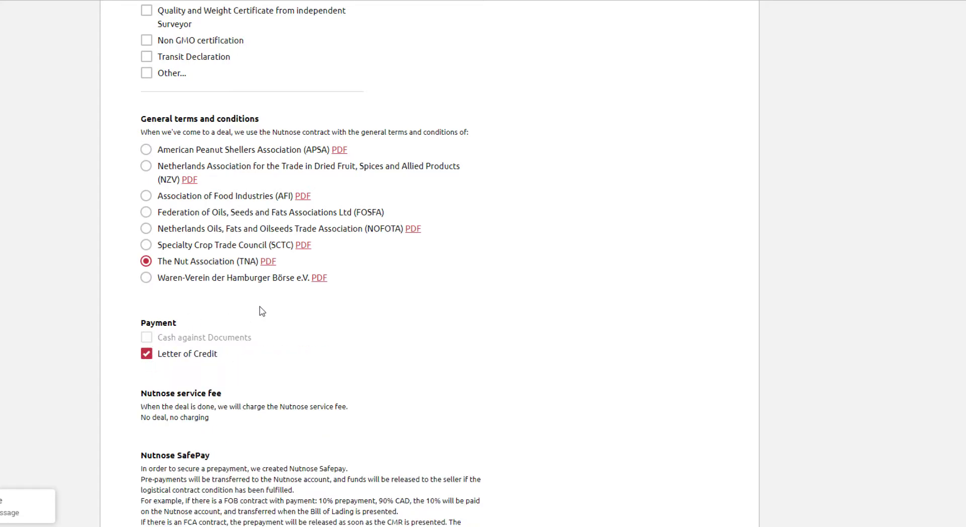
{"action": "left_click", "coordinate": [146, 354]}
{"action": "left_click", "coordinate": [147, 337]}
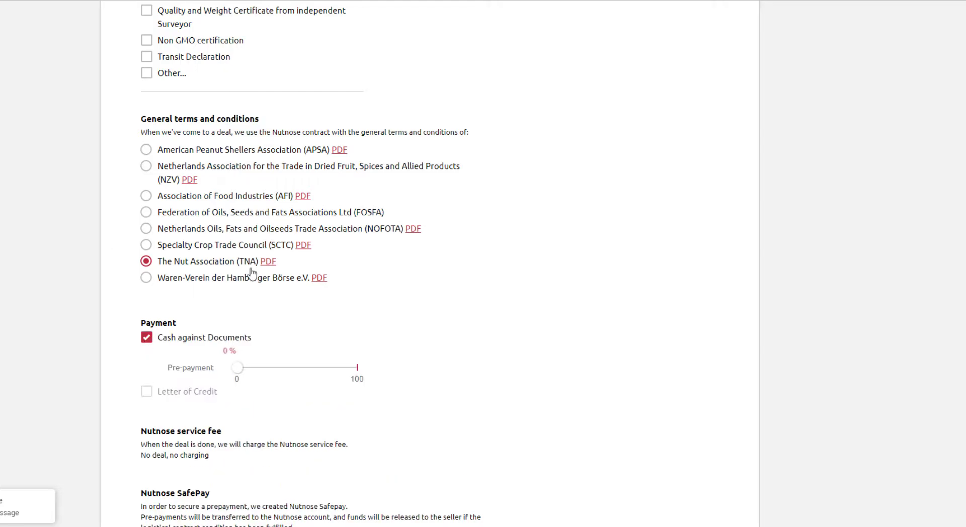
Save the final steps section with its contract terms and payment choice and continue to the offer's expiry
{"action": "scroll", "coordinate": [413, 382], "scroll_direction": "down", "scroll_amount": 1}
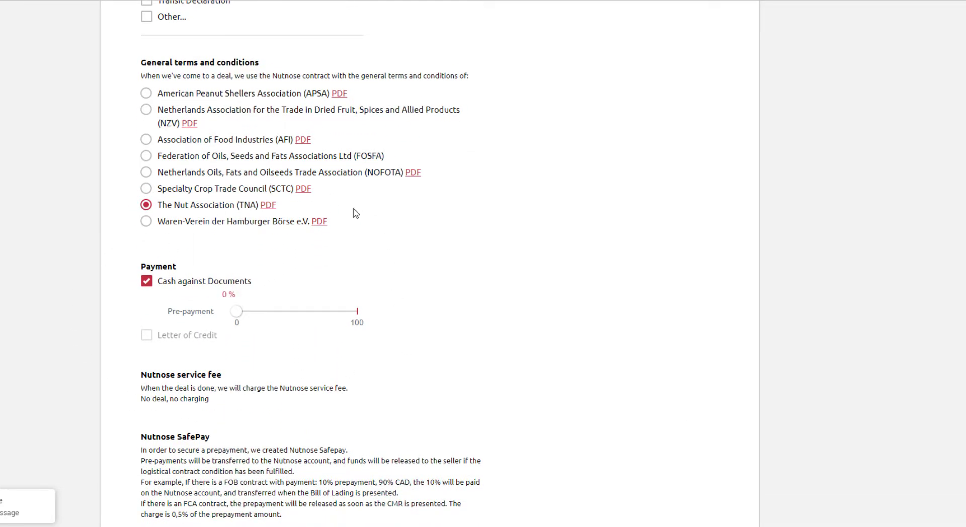
{"action": "scroll", "coordinate": [460, 204], "scroll_direction": "down", "scroll_amount": 2}
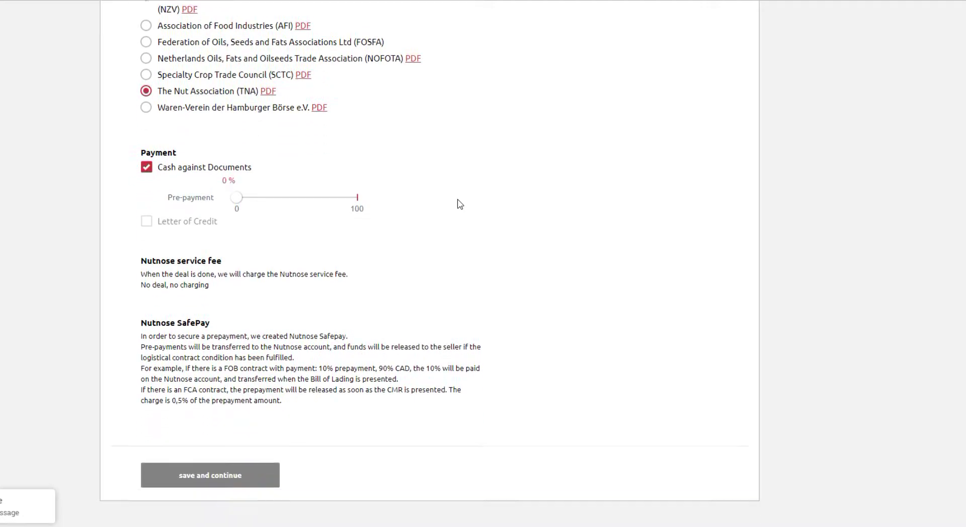
{"action": "scroll", "coordinate": [457, 202], "scroll_direction": "down", "scroll_amount": 1}
{"action": "left_click", "coordinate": [202, 470]}
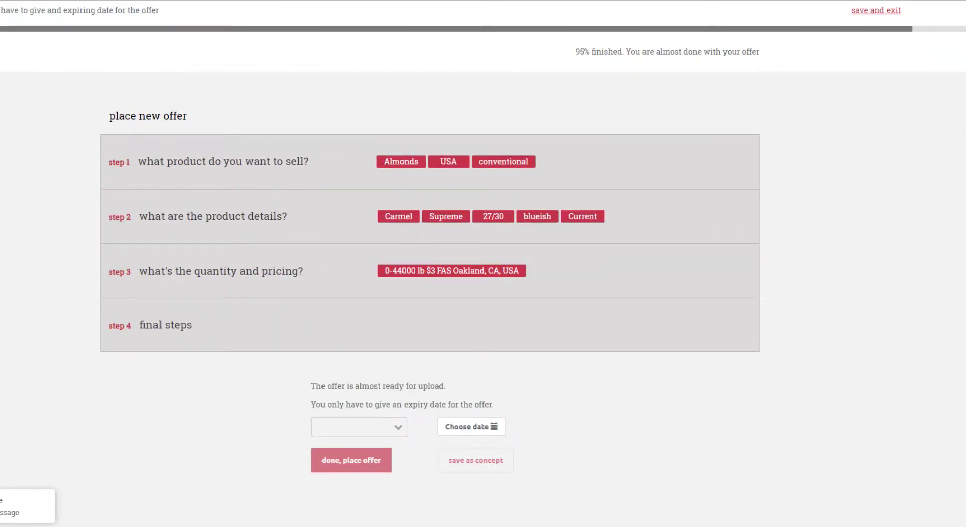
Place the offer with an expiry of 3 days and open the overview of all offers
{"action": "left_click", "coordinate": [347, 429]}
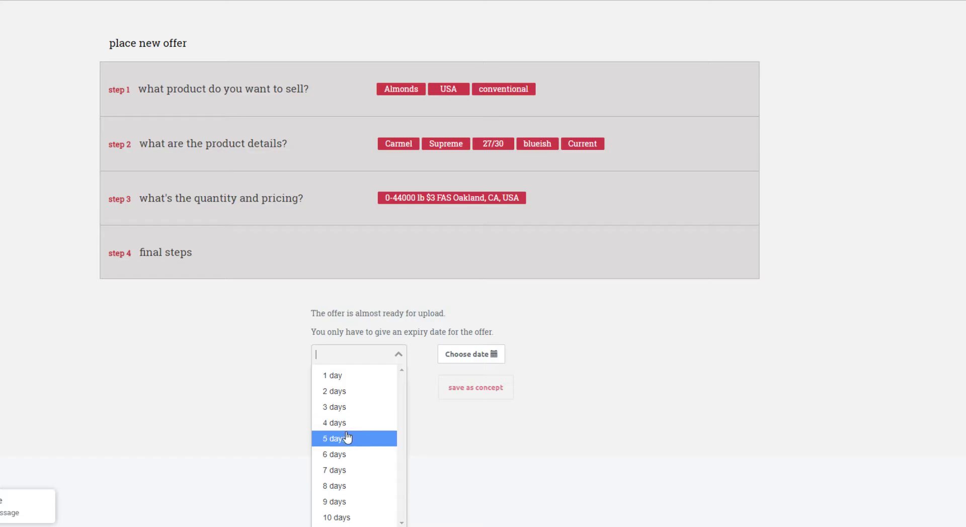
{"action": "left_click", "coordinate": [335, 409]}
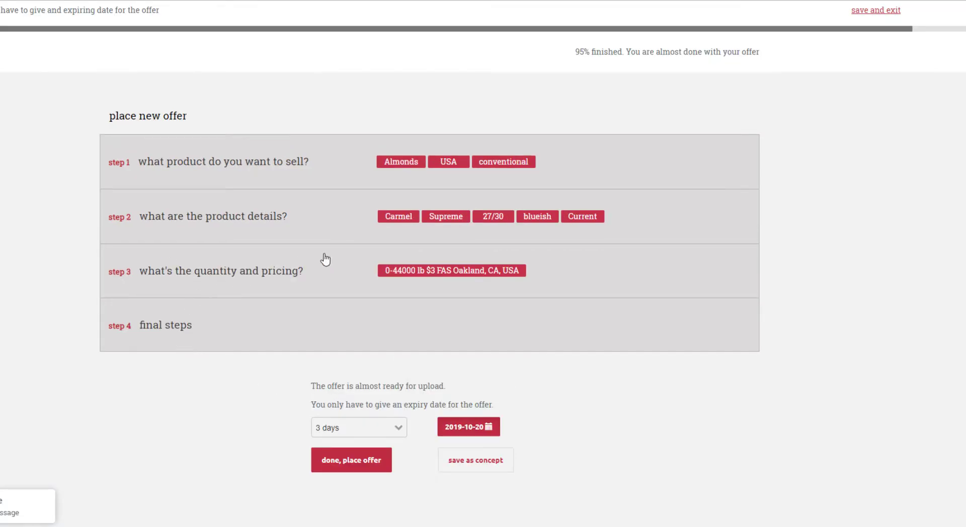
{"action": "left_click", "coordinate": [347, 465]}
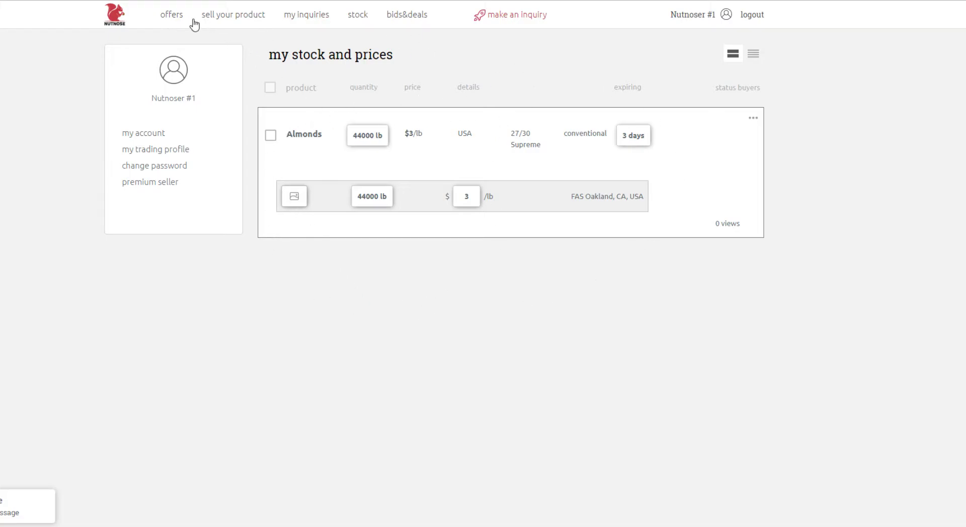
{"action": "left_click", "coordinate": [171, 14]}
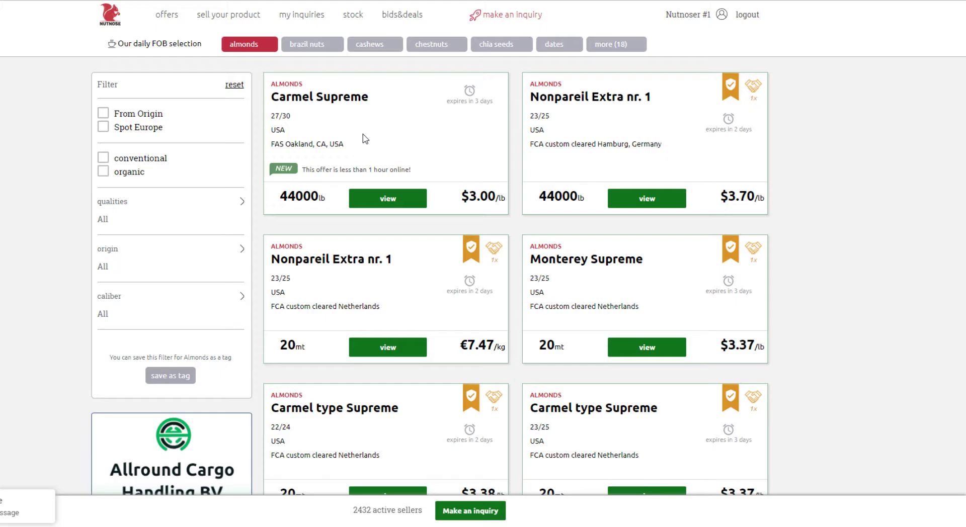
Open the almonds offer in the stock for editing and set its price to $3.05 per lb
{"action": "left_click", "coordinate": [352, 15]}
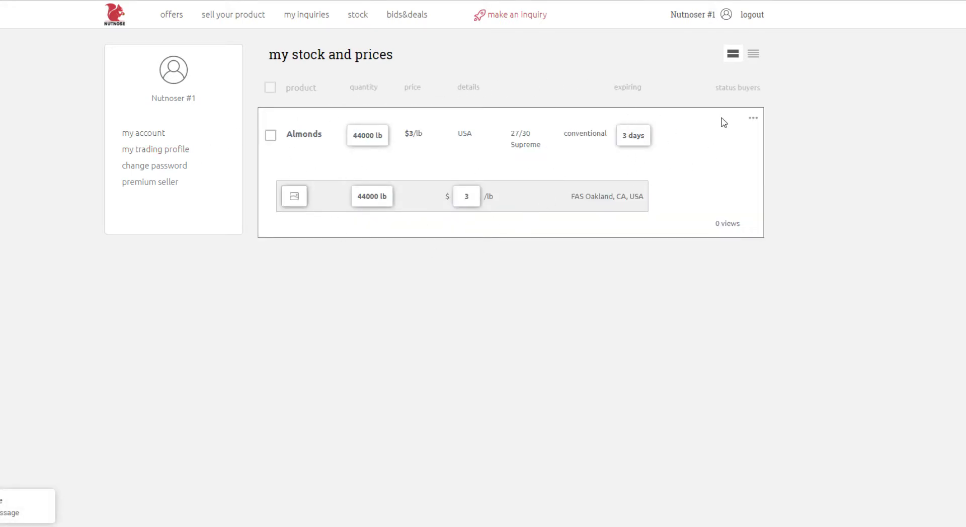
{"action": "left_click", "coordinate": [753, 123]}
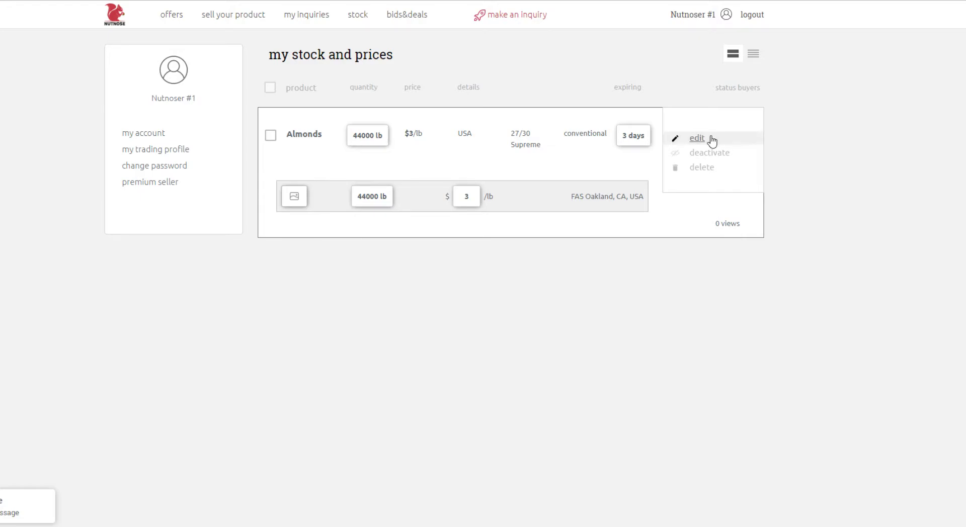
{"action": "left_click", "coordinate": [696, 144]}
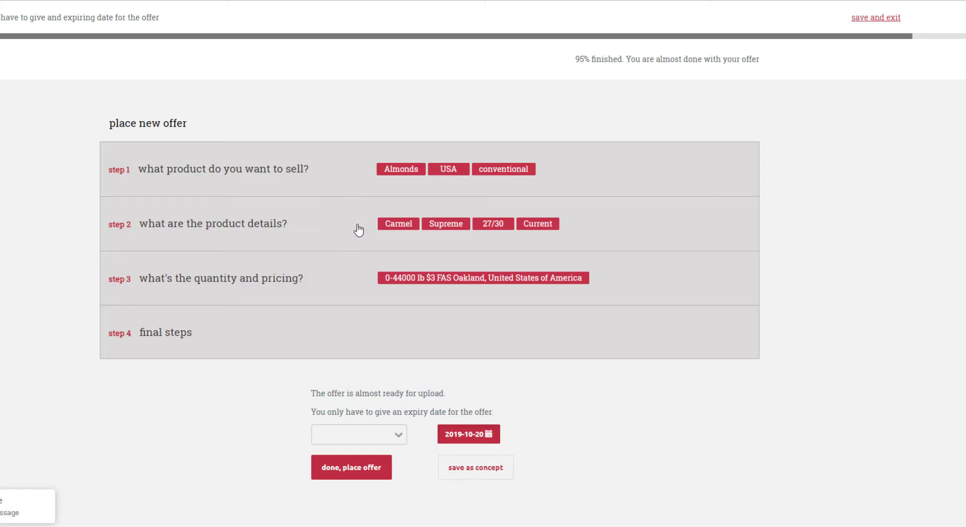
{"action": "left_click", "coordinate": [324, 279]}
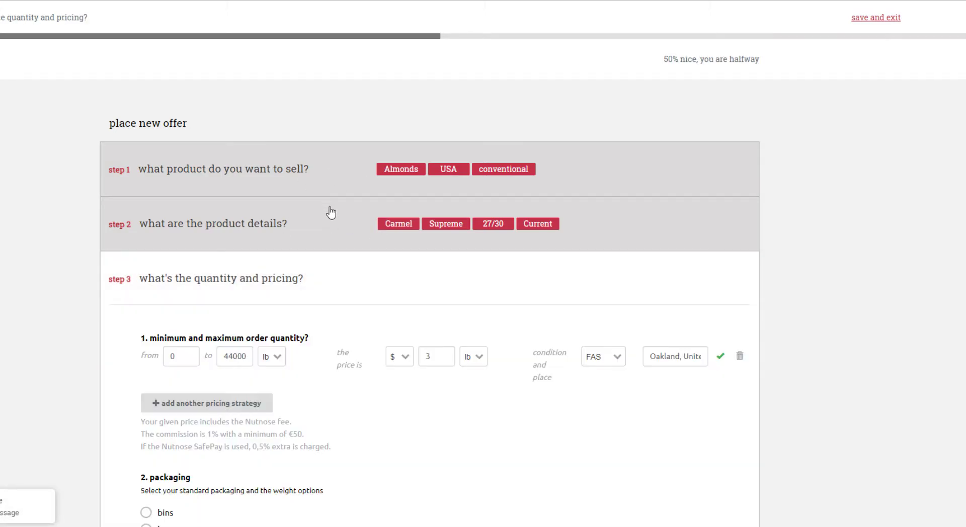
{"action": "scroll", "coordinate": [226, 254], "scroll_direction": "down", "scroll_amount": 1}
{"action": "left_click", "coordinate": [440, 294]}
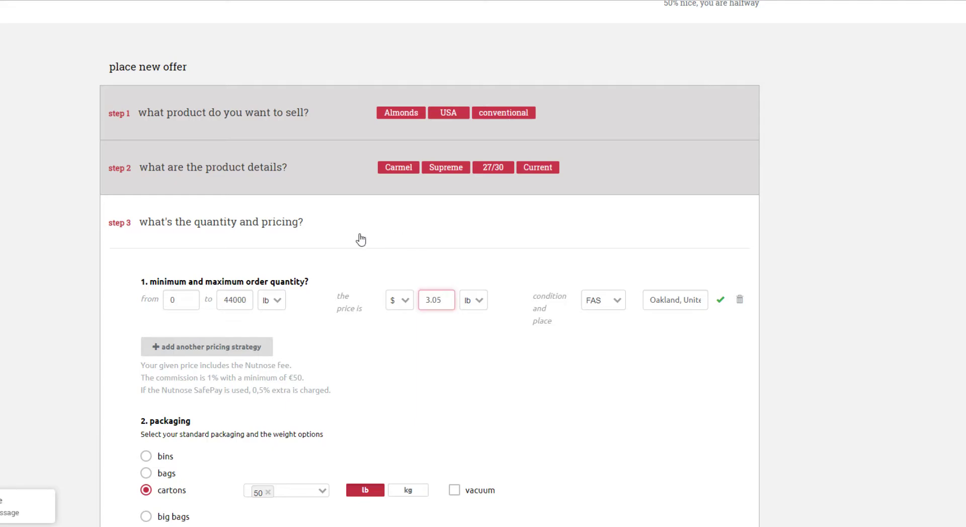
Save the edited quantity and pricing section, keeping the carton packaging and prompt delivery
{"action": "scroll", "coordinate": [352, 241], "scroll_direction": "down", "scroll_amount": 6}
{"action": "scroll", "coordinate": [379, 262], "scroll_direction": "up", "scroll_amount": 1}
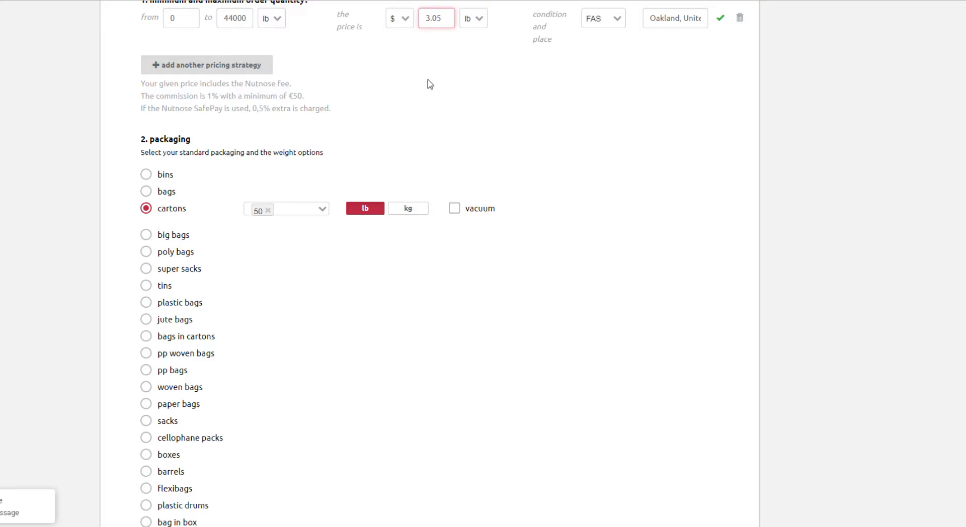
{"action": "scroll", "coordinate": [433, 95], "scroll_direction": "down", "scroll_amount": 5}
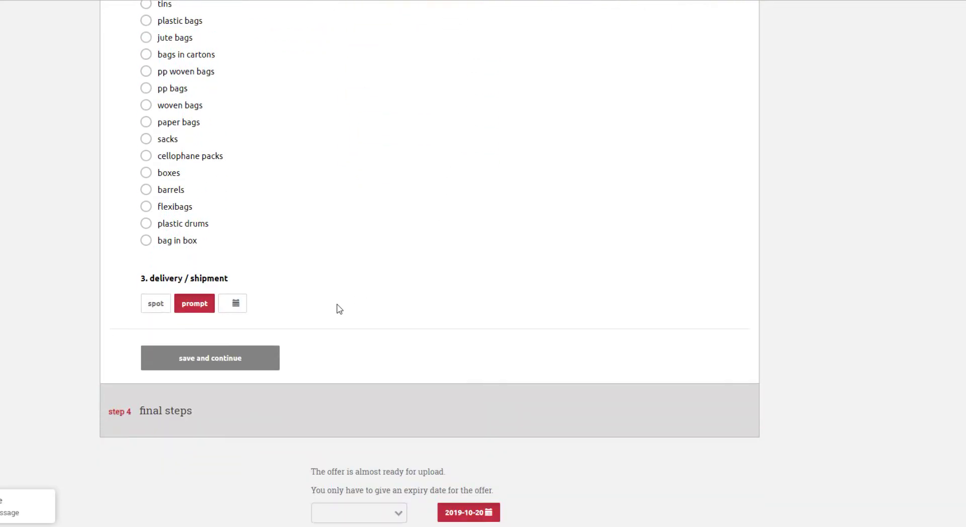
{"action": "left_click", "coordinate": [205, 362]}
Place the edited almonds offer with the existing terms and expiry date, and open the offers overview
{"action": "scroll", "coordinate": [130, 284], "scroll_direction": "down", "scroll_amount": 7}
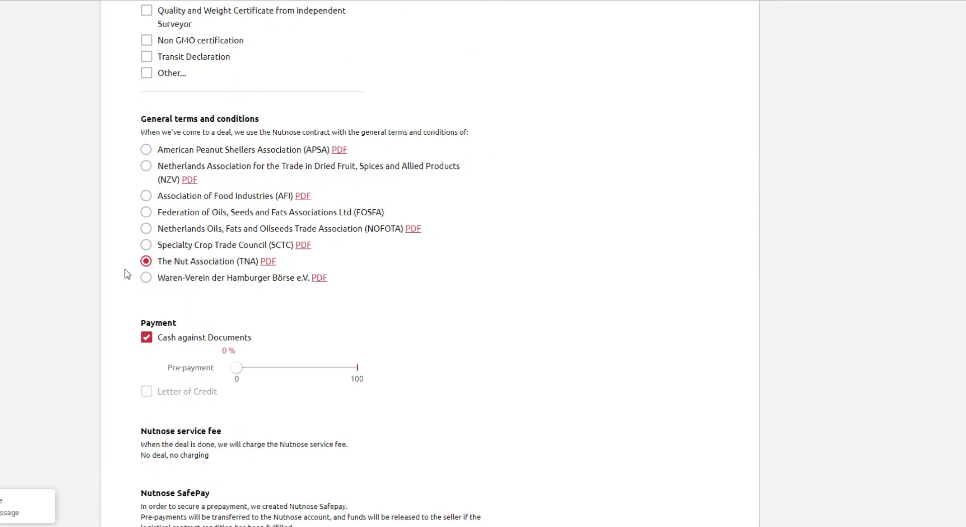
{"action": "scroll", "coordinate": [58, 153], "scroll_direction": "down", "scroll_amount": 5}
{"action": "scroll", "coordinate": [60, 154], "scroll_direction": "down", "scroll_amount": 1}
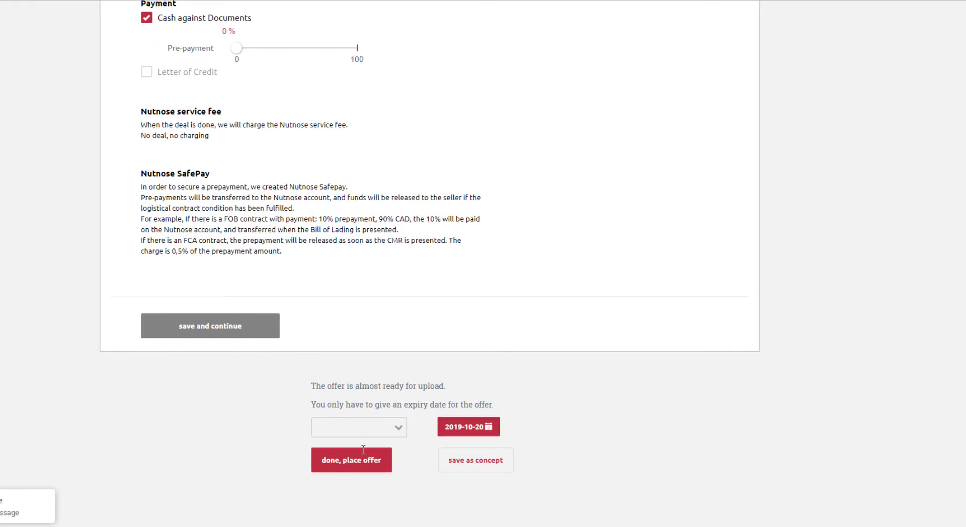
{"action": "left_click", "coordinate": [352, 460]}
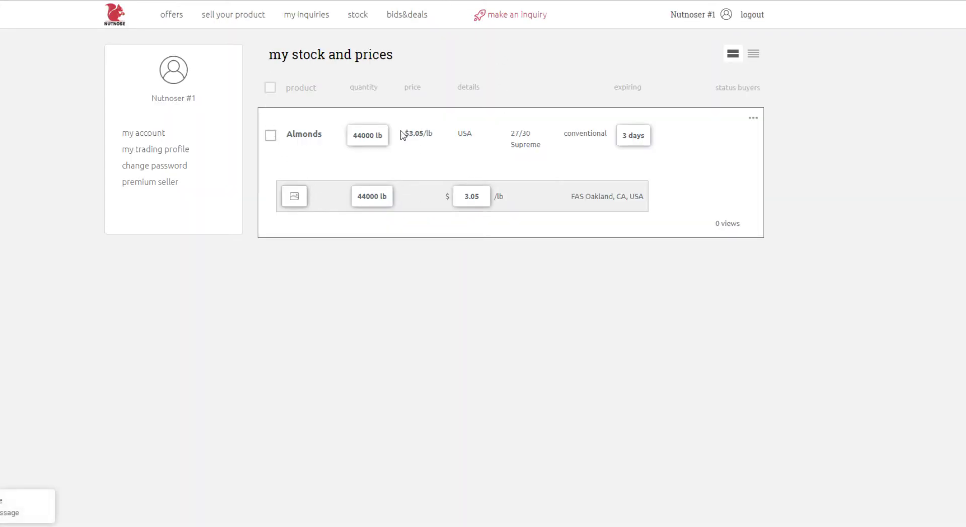
{"action": "left_click", "coordinate": [170, 16]}
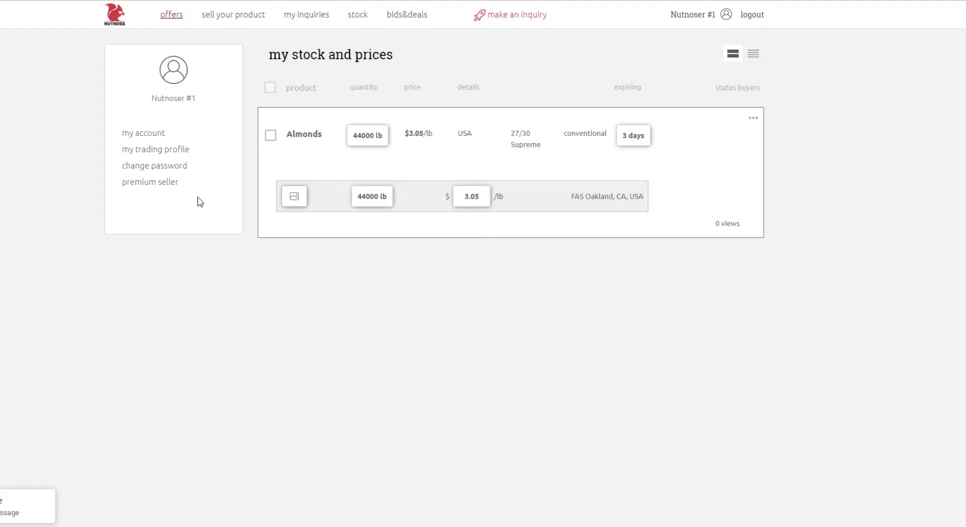